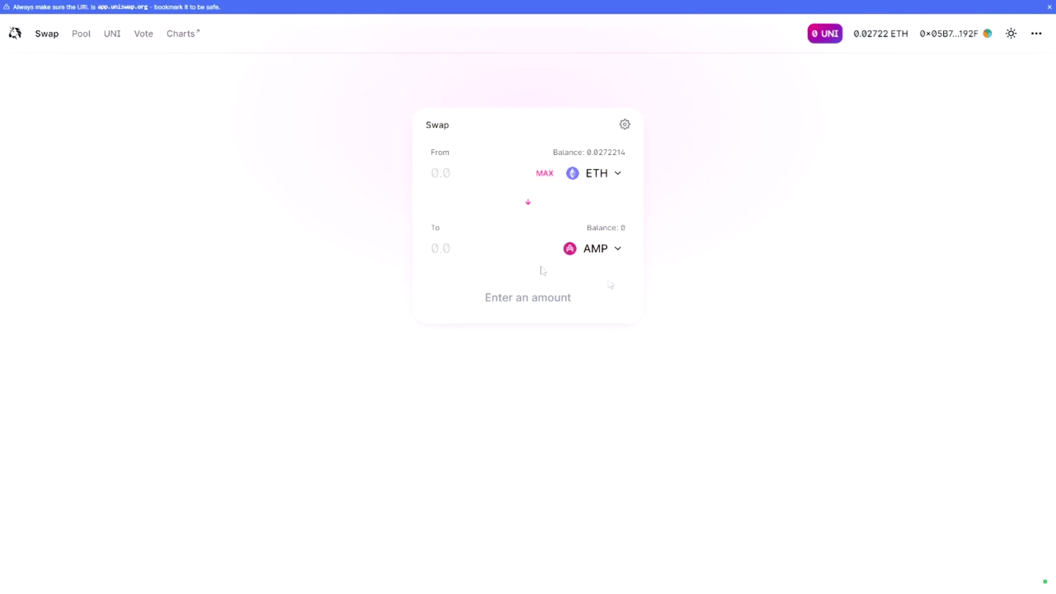
Step: Enter 0.002 ETH to swap for about 278.819 AMP, review it, and highlight the liquidity provider fee
click(460, 178)
text(0.002)
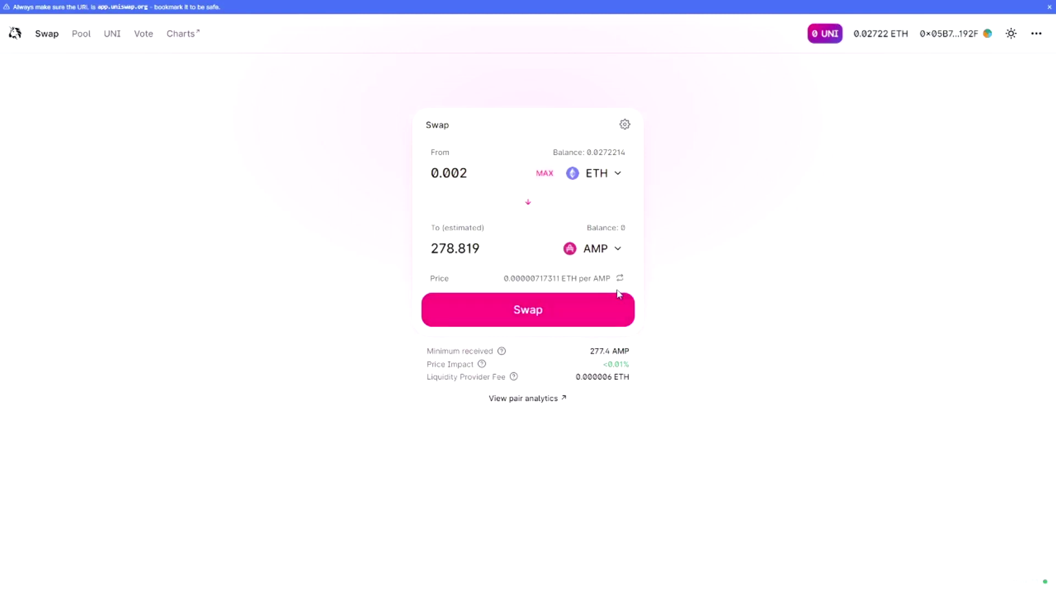
click(526, 313)
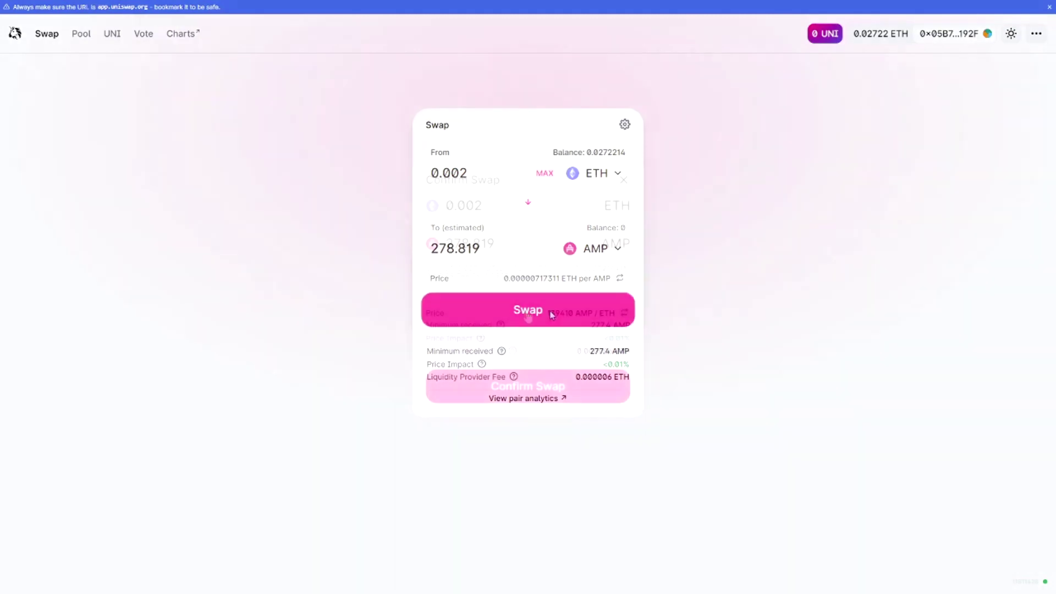
drag(577, 352, 631, 354)
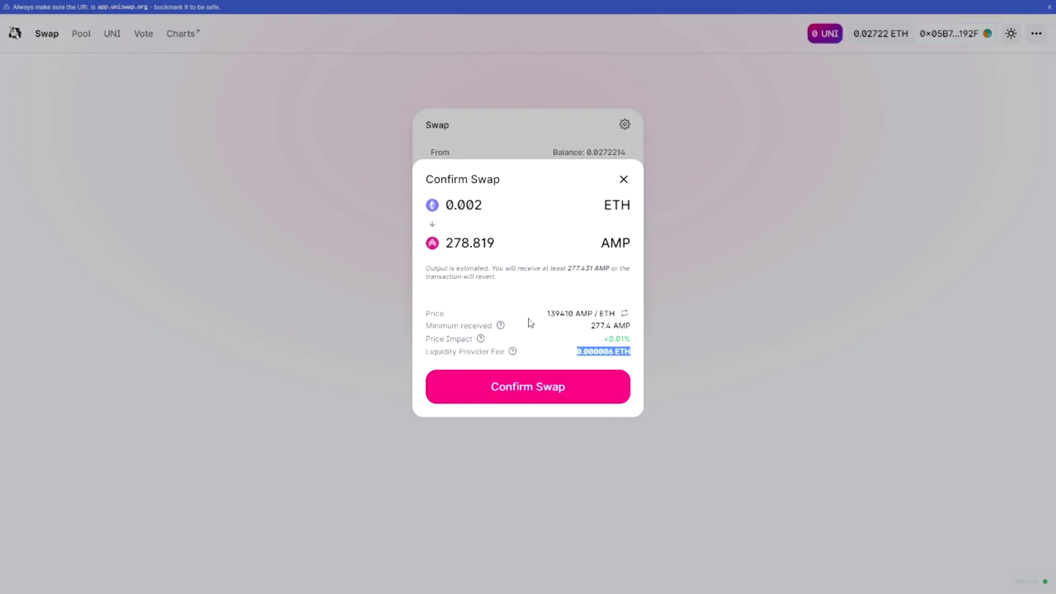
Step: Confirm the 0.002 ETH to AMP swap and review MetaMask's gas fee and total
click(519, 388)
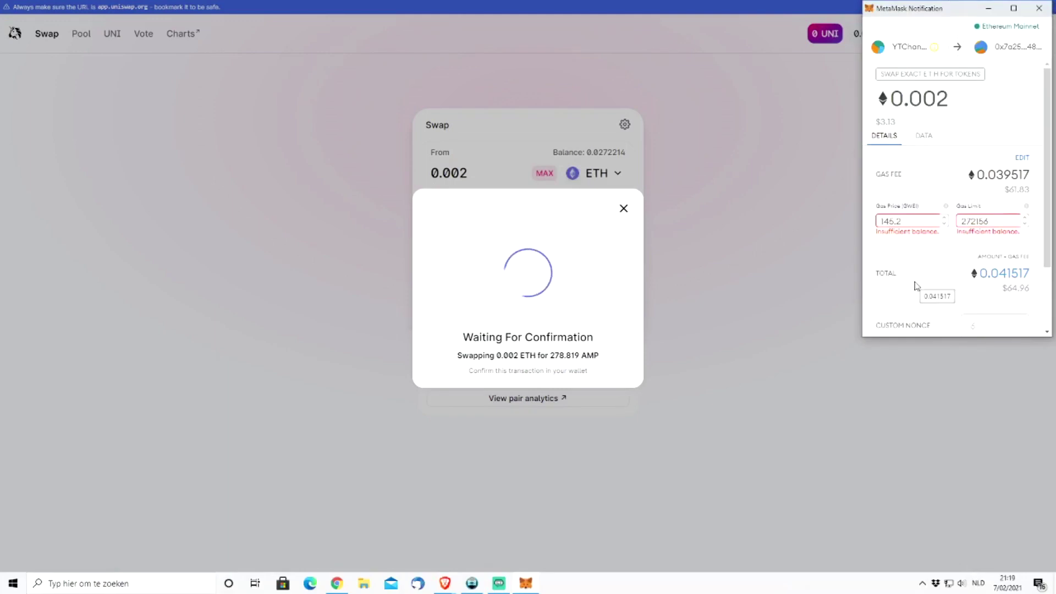
scroll(919, 283, down, 1)
scroll(922, 285, up, 1)
Step: Change the swap's gas price to 60 Gwei in MetaMask's advanced gas settings
click(1022, 157)
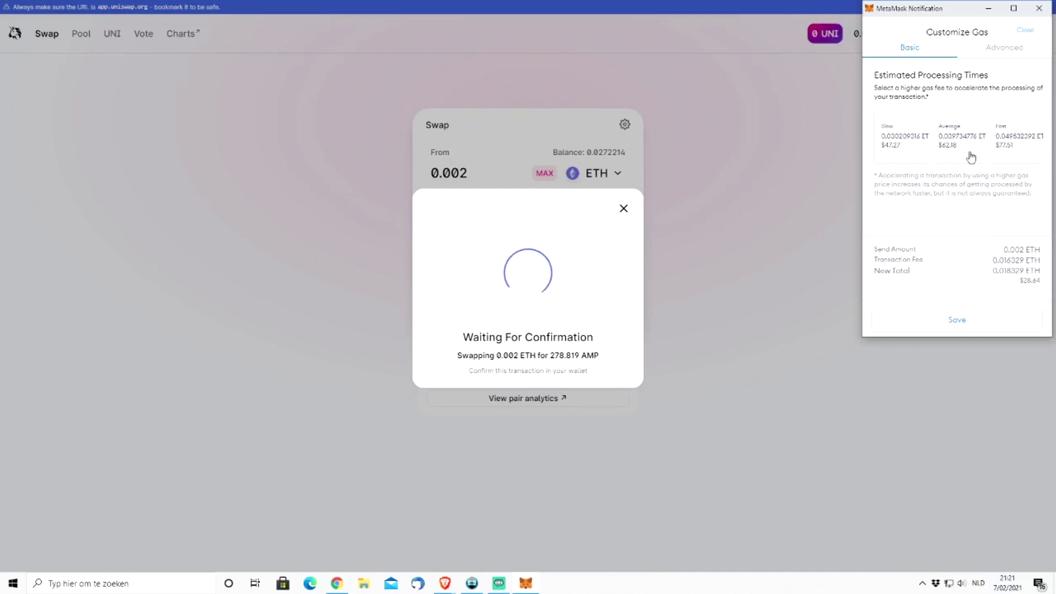
click(992, 52)
drag(924, 112, 850, 112)
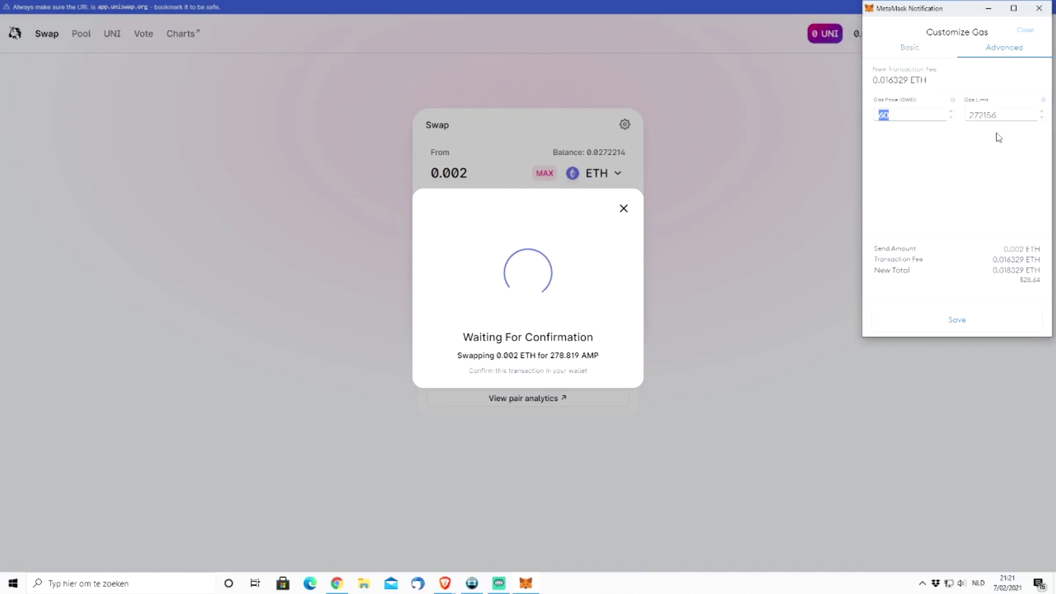
text(60)
Step: Close MetaMask to reject the swap, dismiss the rejection error, and check the site options menu
key(alt+F4)
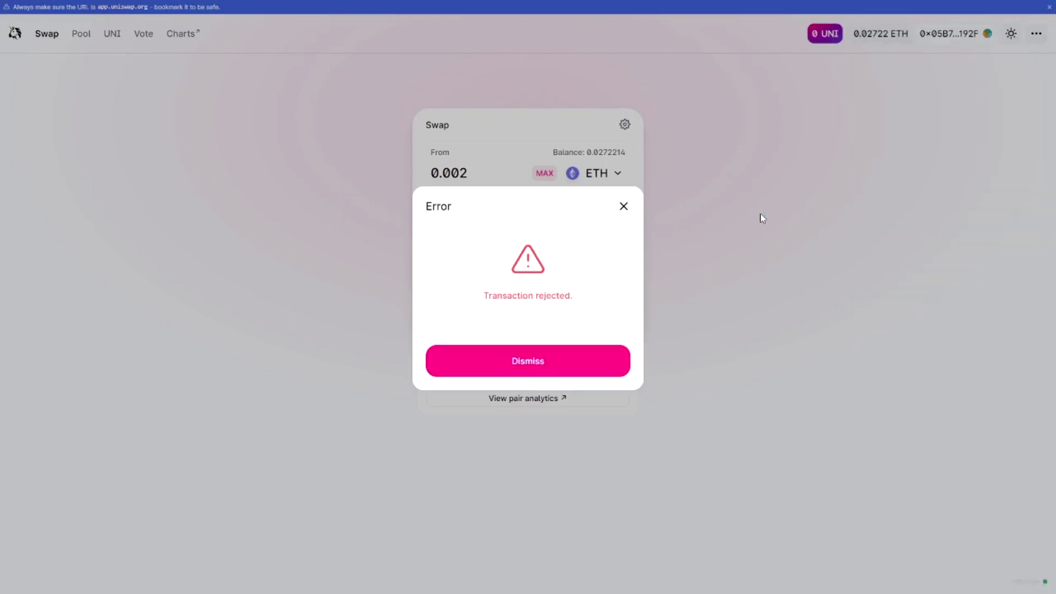
click(754, 226)
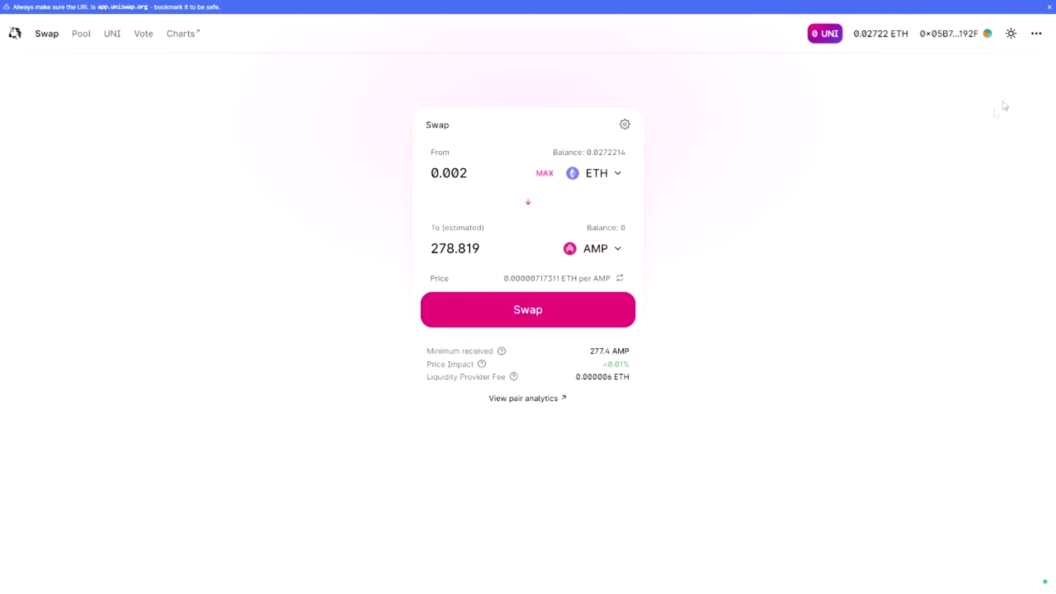
click(1037, 34)
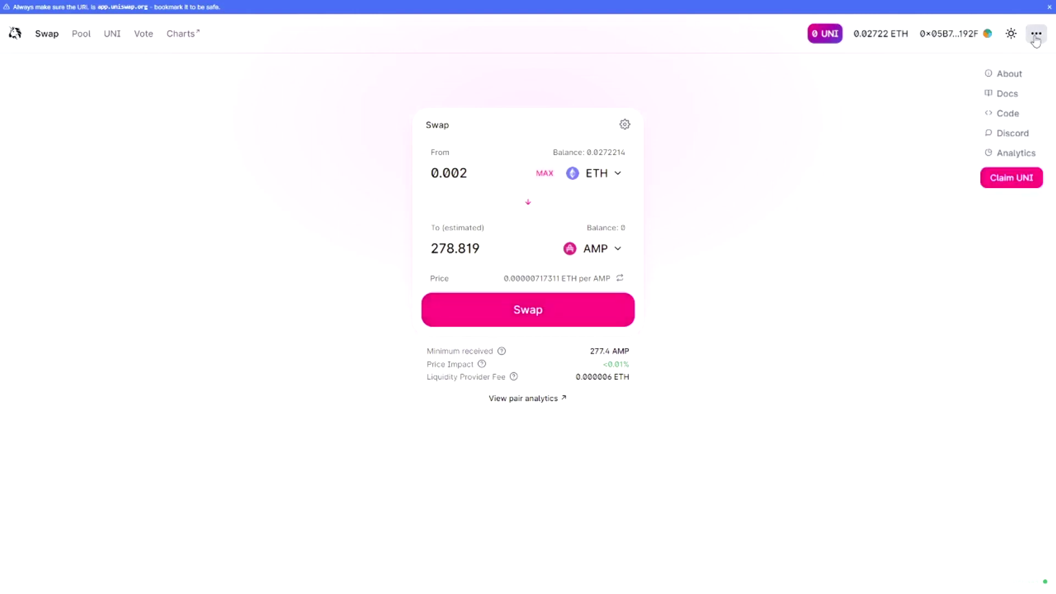
click(1036, 34)
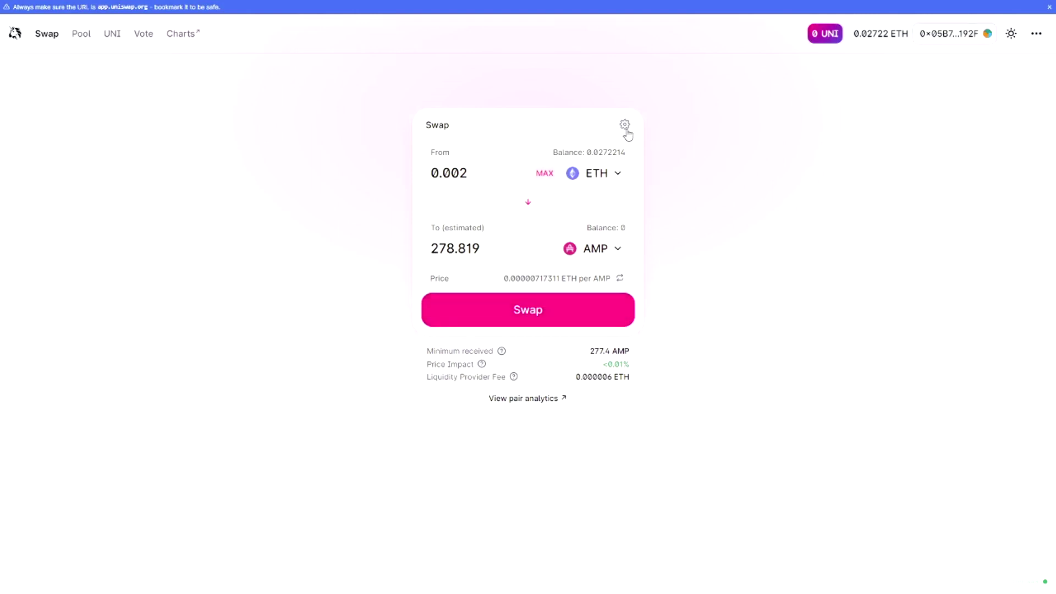
Step: Set a custom 10% slippage tolerance and highlight the frontrun warning
click(626, 128)
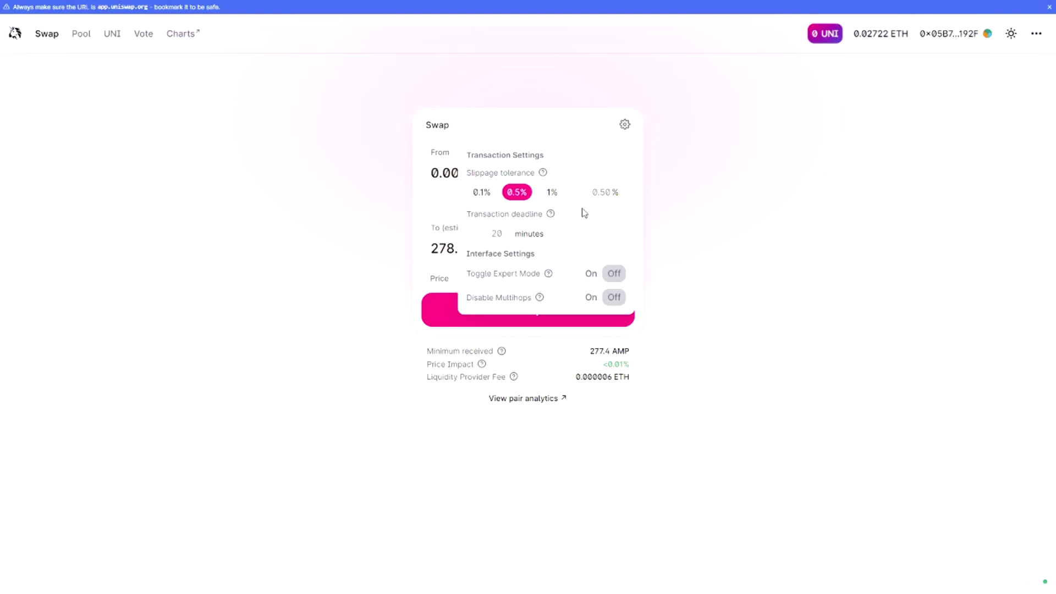
click(595, 192)
text(100)
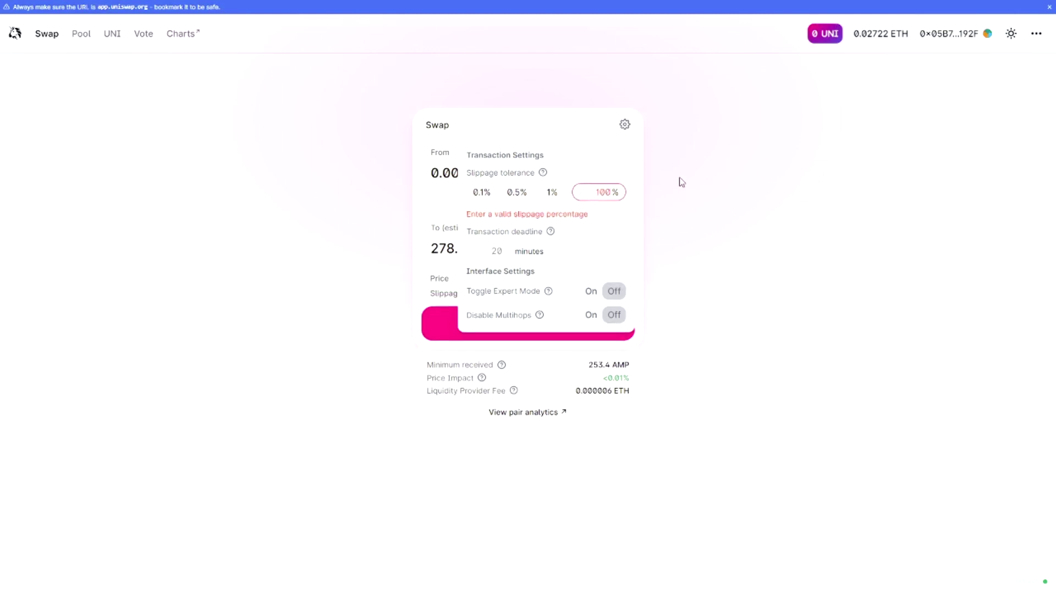
key(BackSpace)
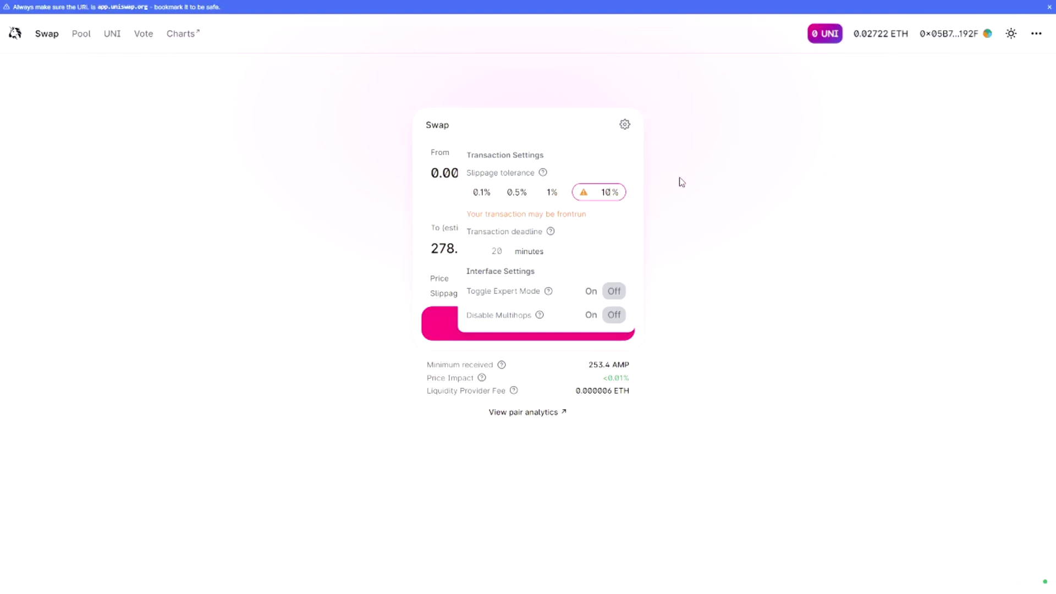
drag(468, 214, 603, 217)
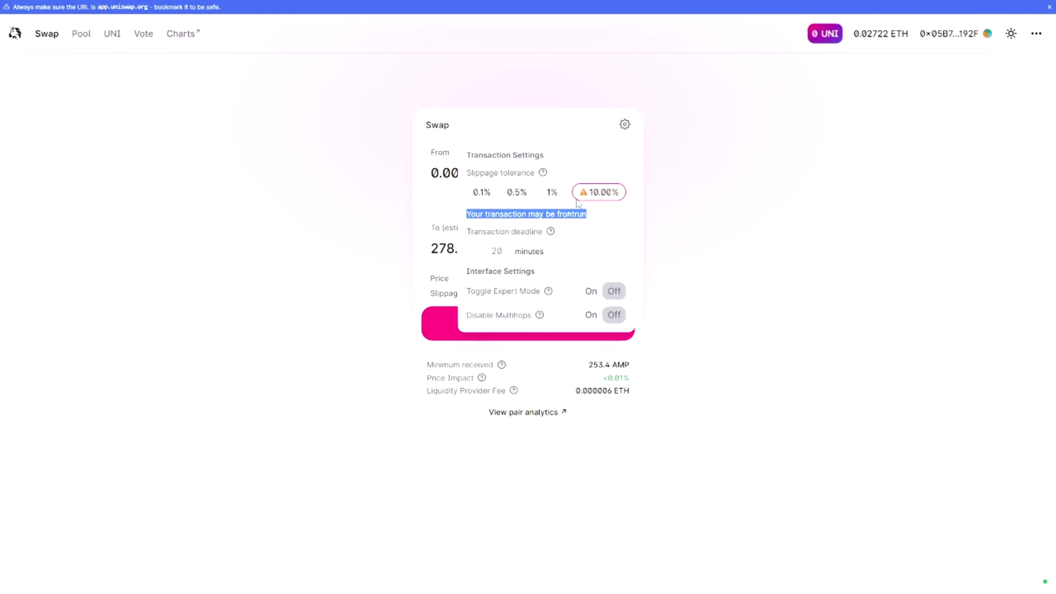
mouse_move(552, 233)
Step: Close Transaction Settings and scroll the Ethereum Gas Charts page down to the heatmap
click(741, 214)
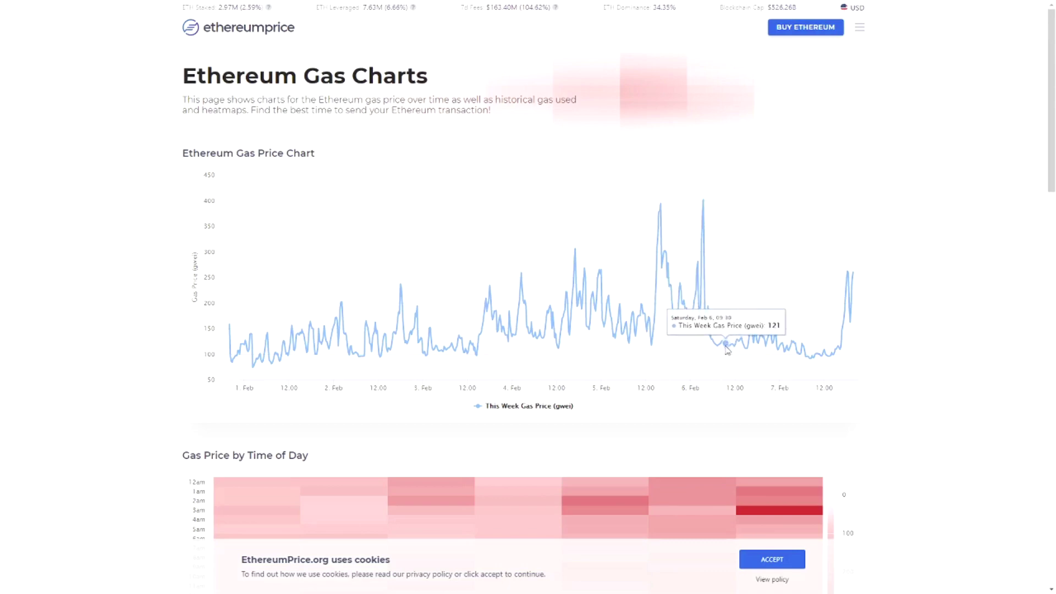
scroll(997, 352, down, 5)
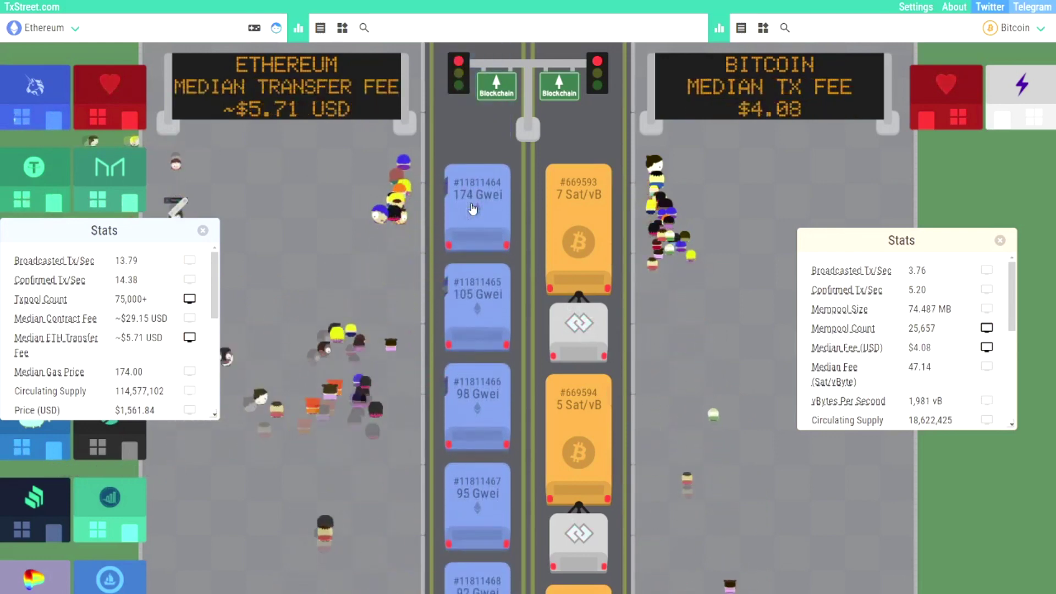
Step: Inspect TxStreet's pending blocks #11811469 and #11811508 and their gas prices
scroll(472, 209, down, 3)
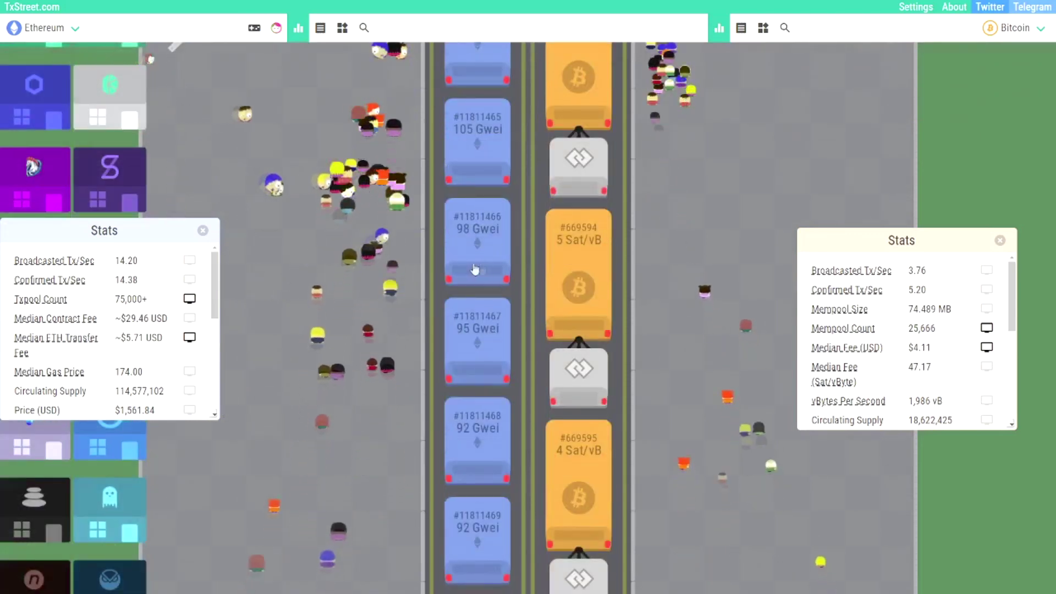
click(477, 539)
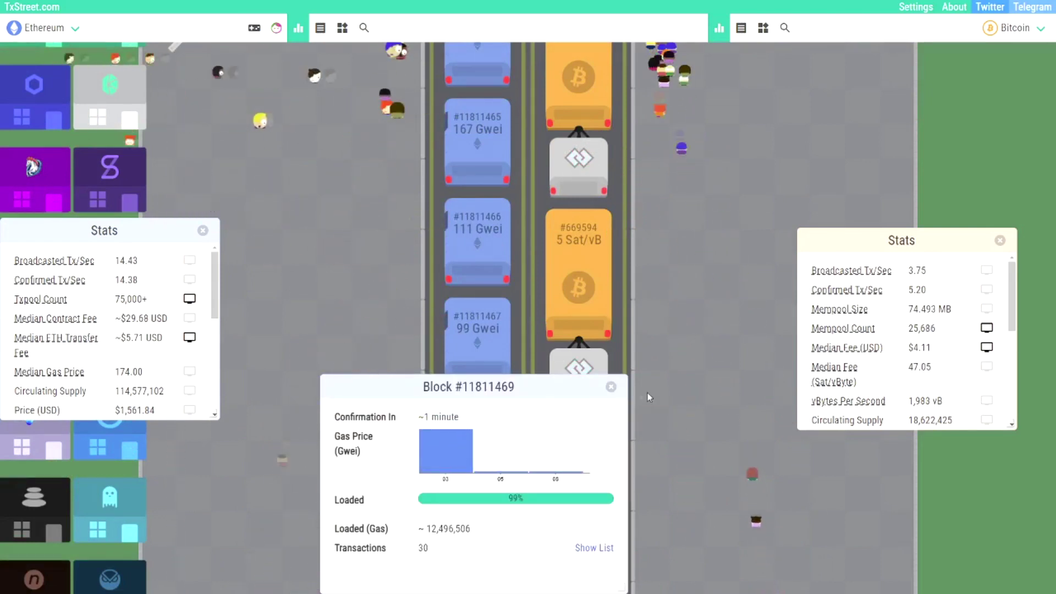
click(610, 387)
scroll(438, 408, down, 15)
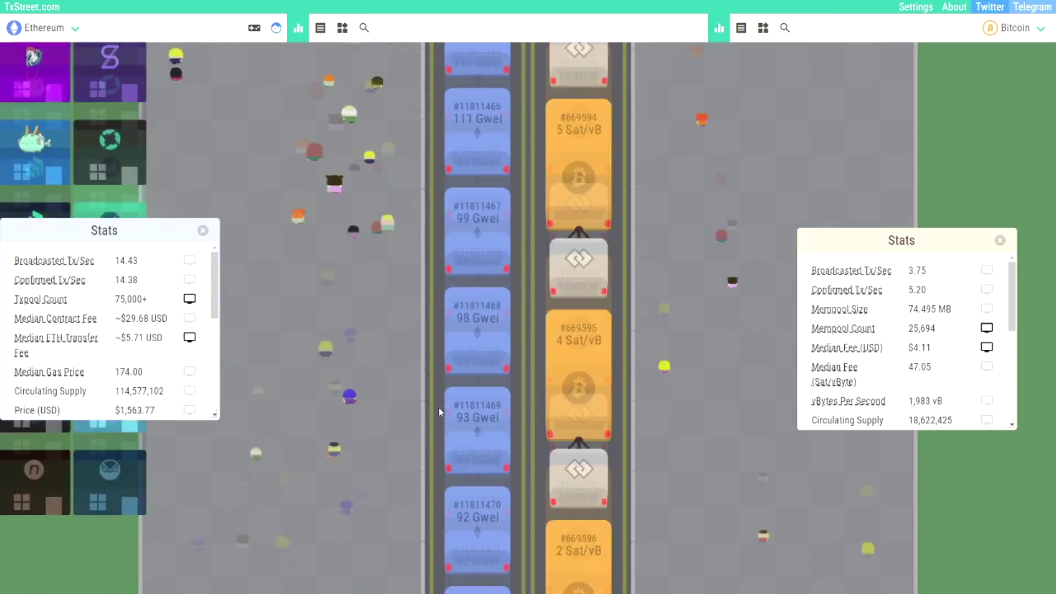
scroll(479, 442, down, 10)
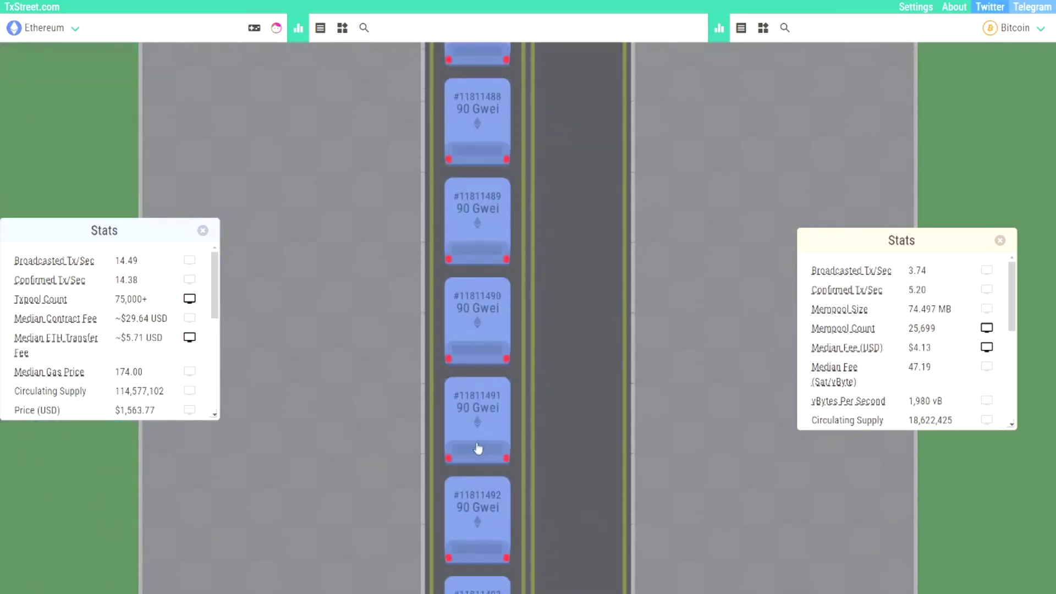
scroll(477, 440, up, 5)
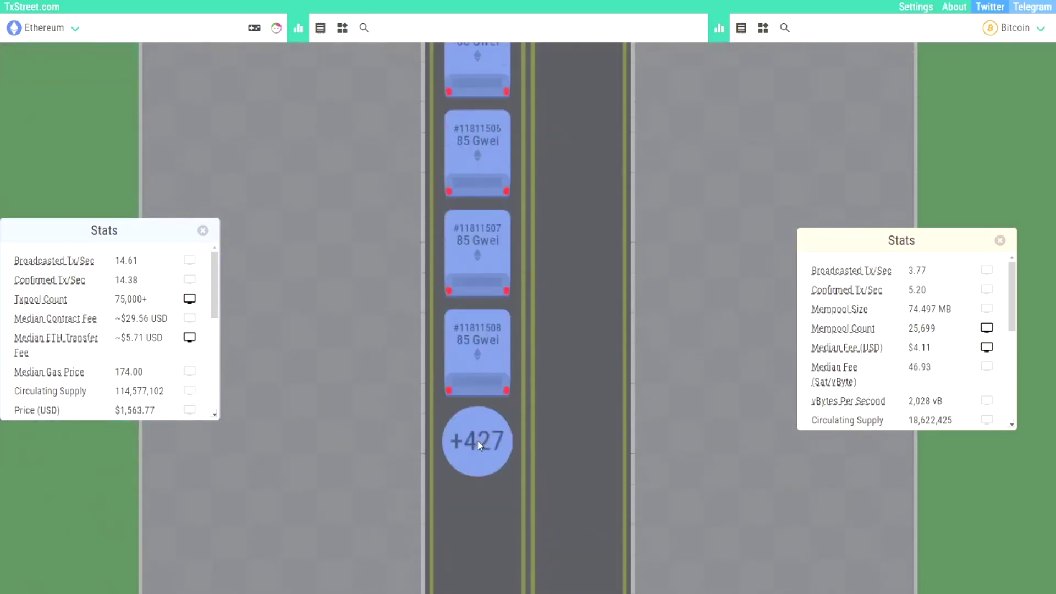
click(477, 352)
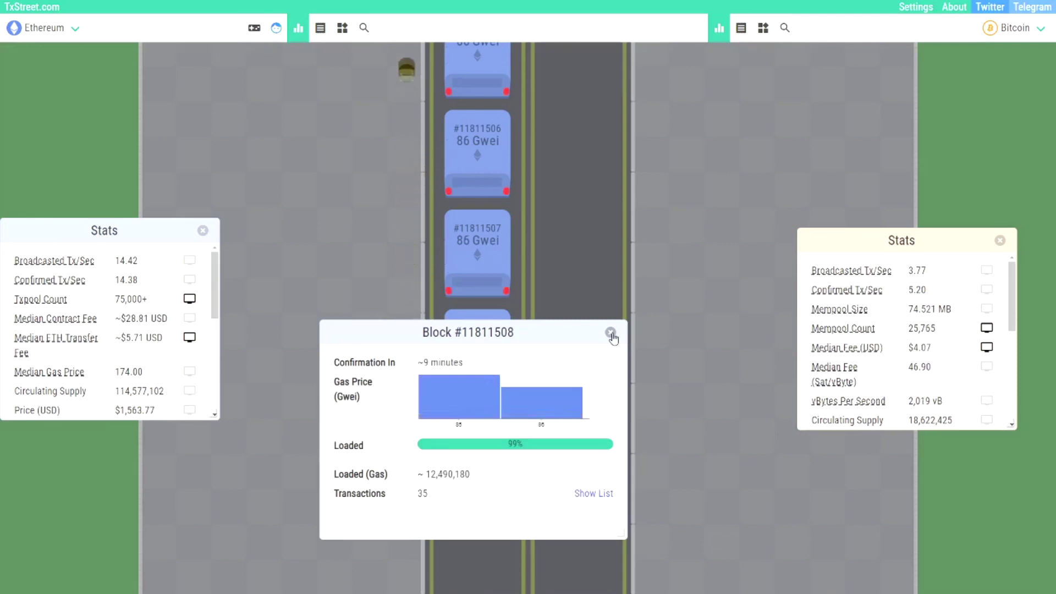
click(611, 333)
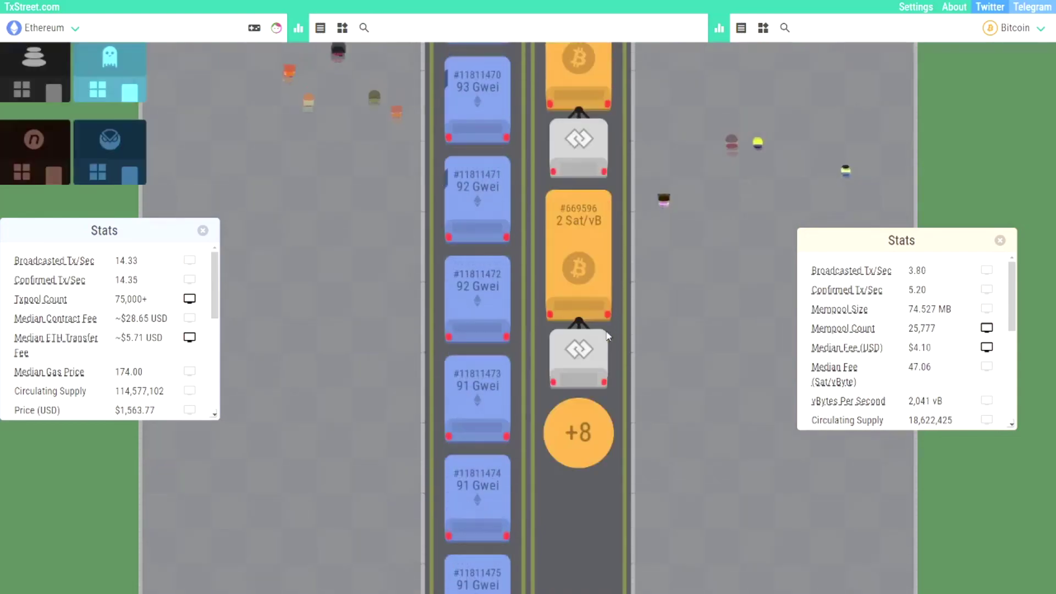
Step: Inspect block #11811472, then focus ETH Gas.watch's price-drop alert email field
scroll(477, 296, up, 10)
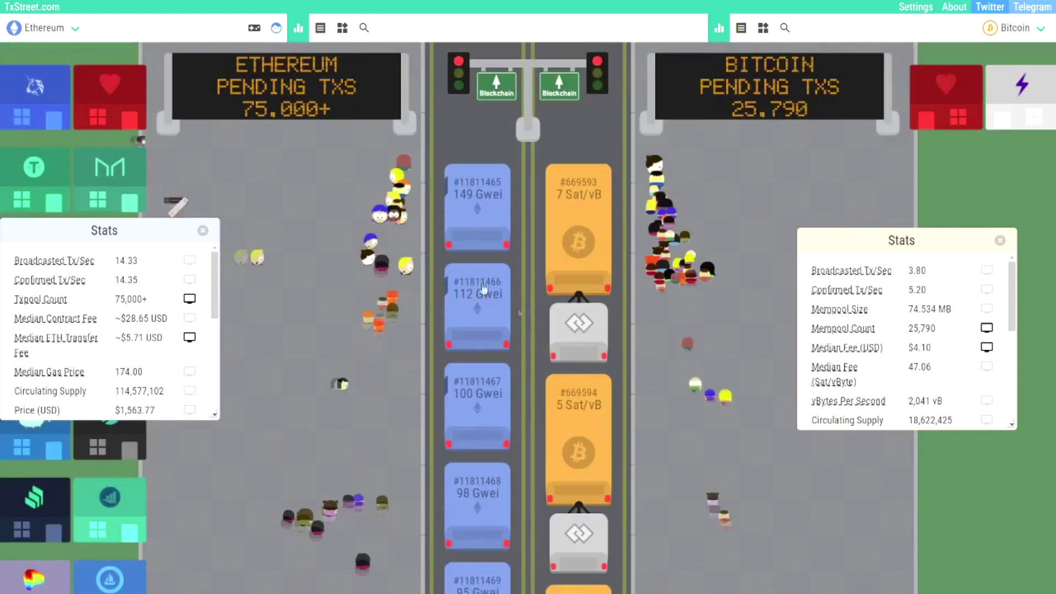
scroll(476, 296, down, 8)
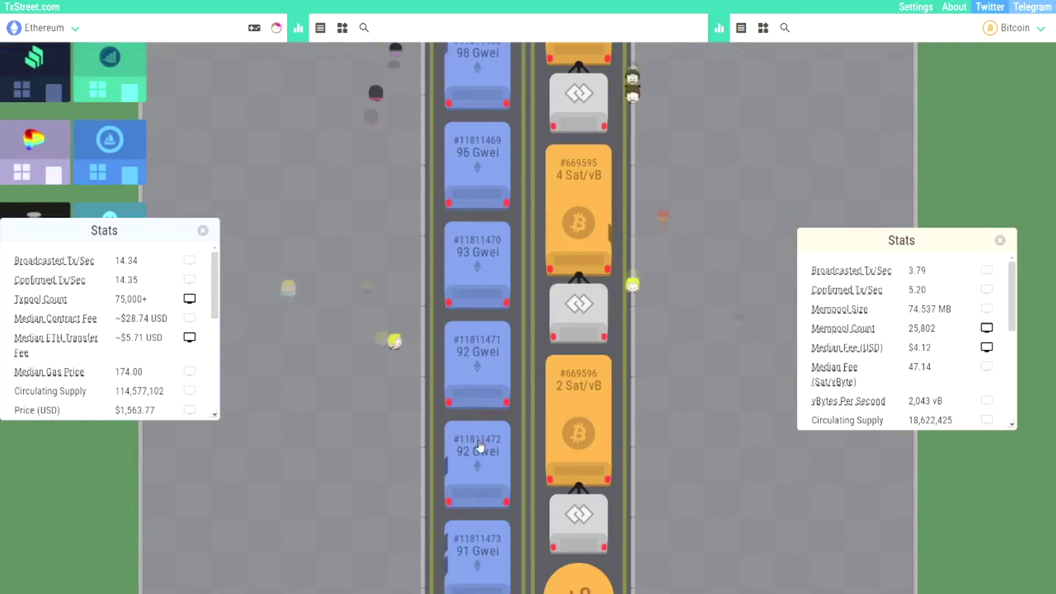
click(482, 444)
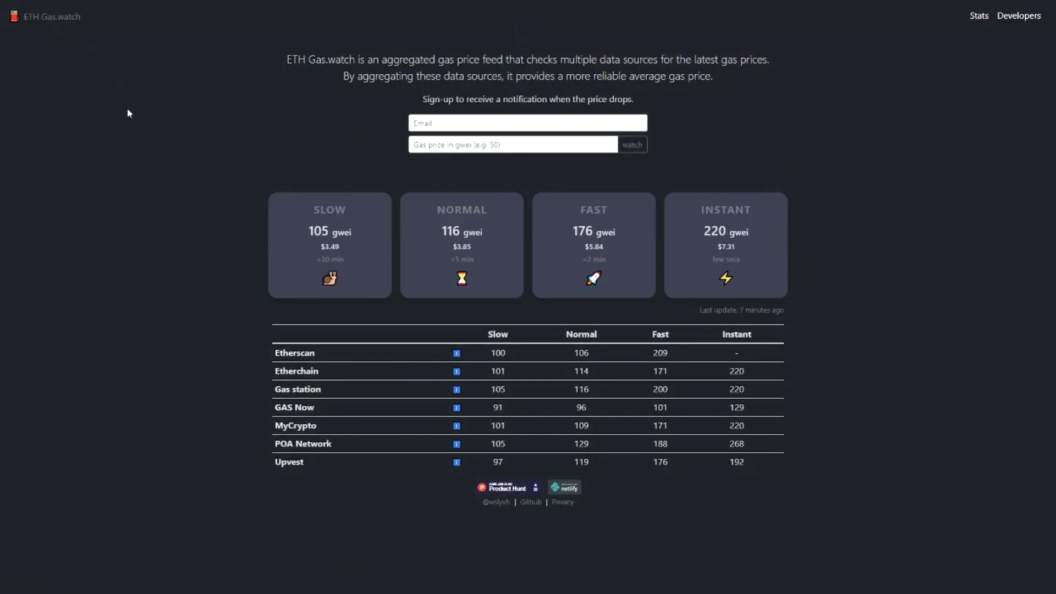
click(462, 122)
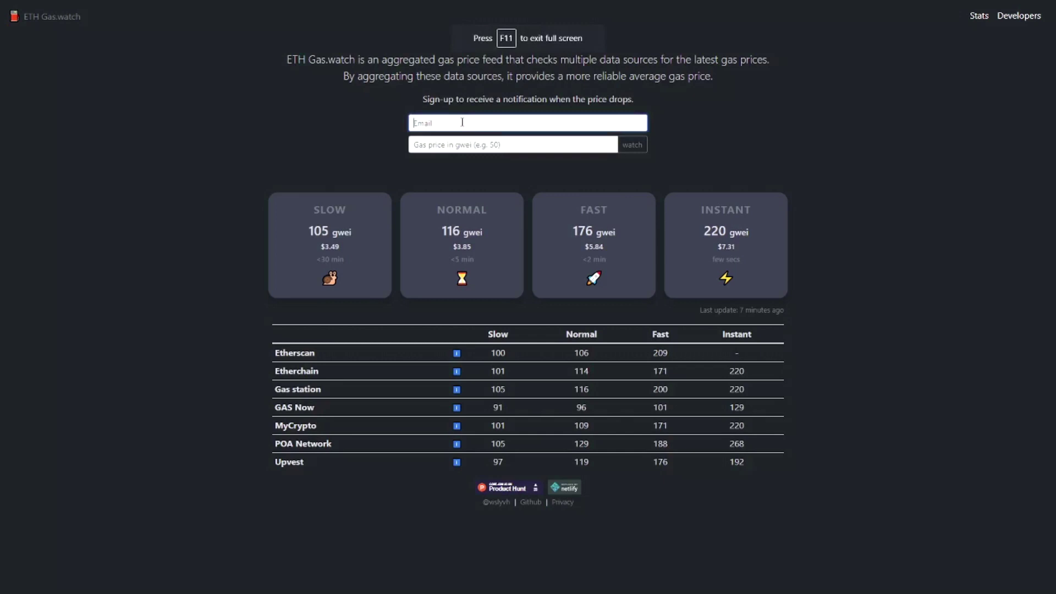